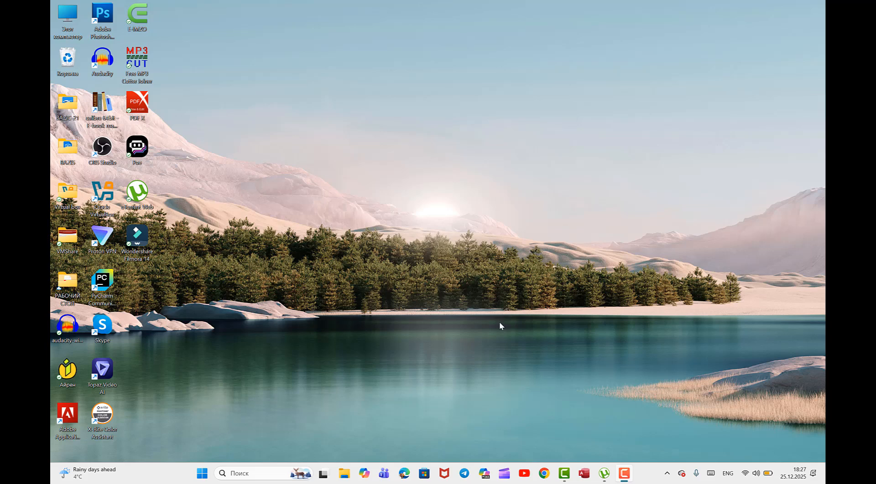
Open Google Chrome with the second user profile and search Google for "rufus windows 10"
{"action": "left_click", "coordinate": [543, 473]}
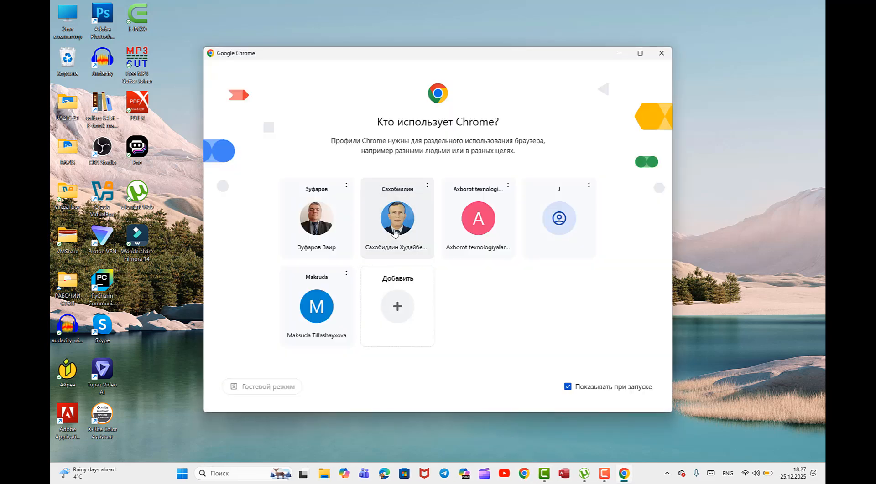
{"action": "left_click", "coordinate": [396, 224]}
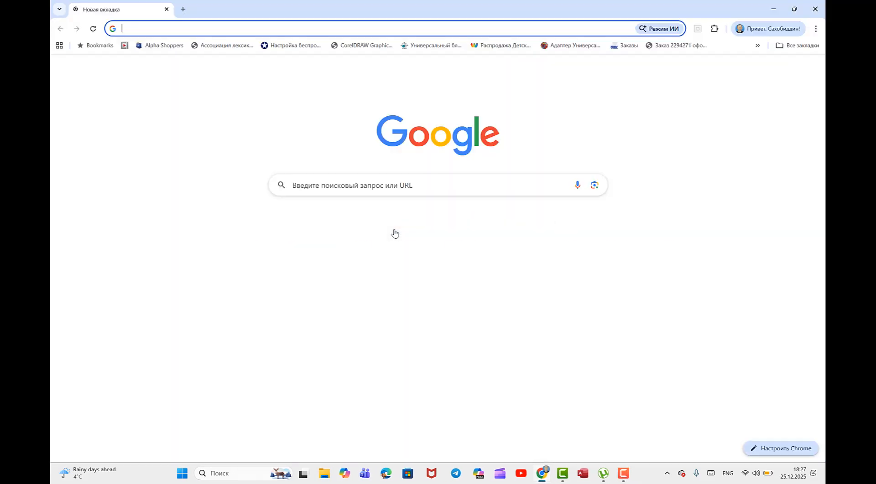
{"action": "left_click", "coordinate": [321, 187]}
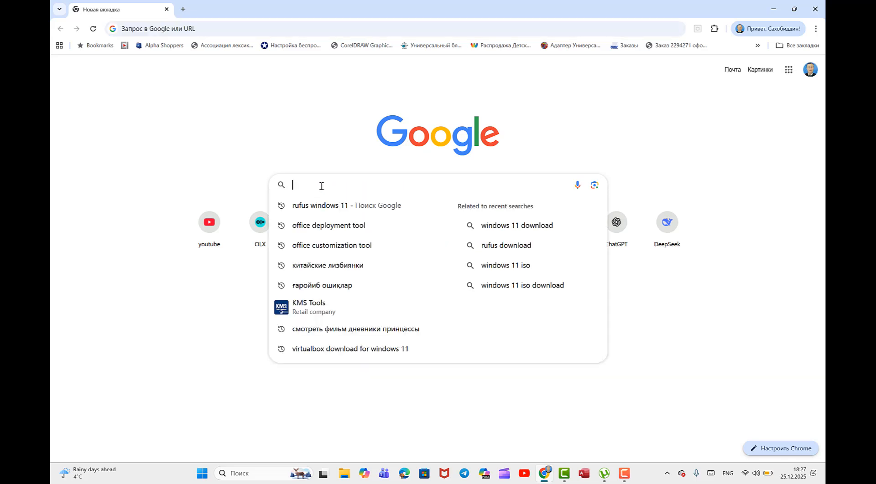
{"action": "type", "text": "RU"}
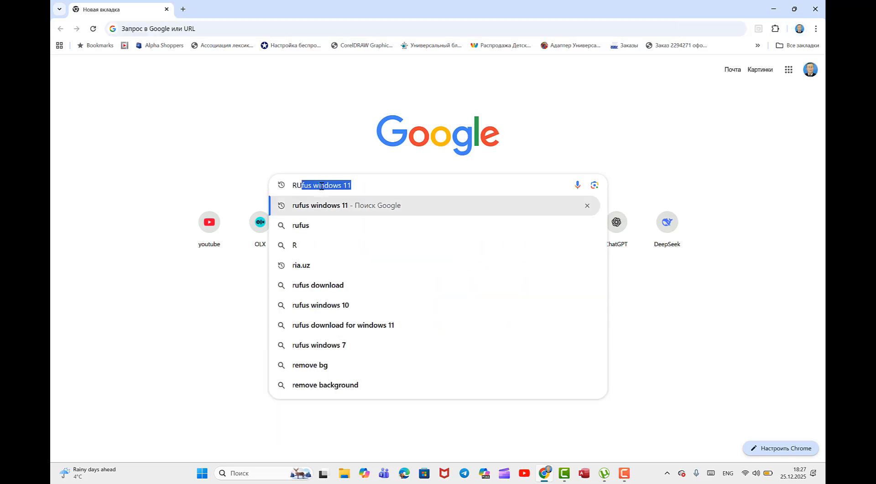
{"action": "type", "text": "FUS"}
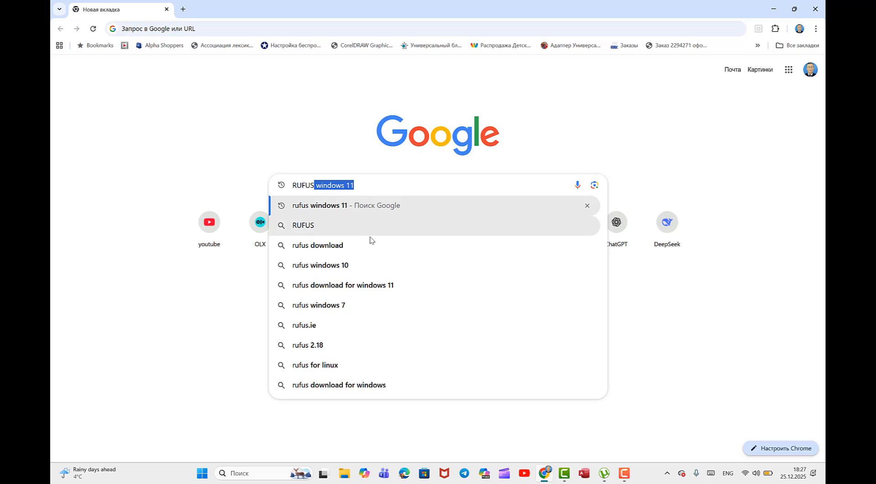
{"action": "left_click", "coordinate": [325, 269]}
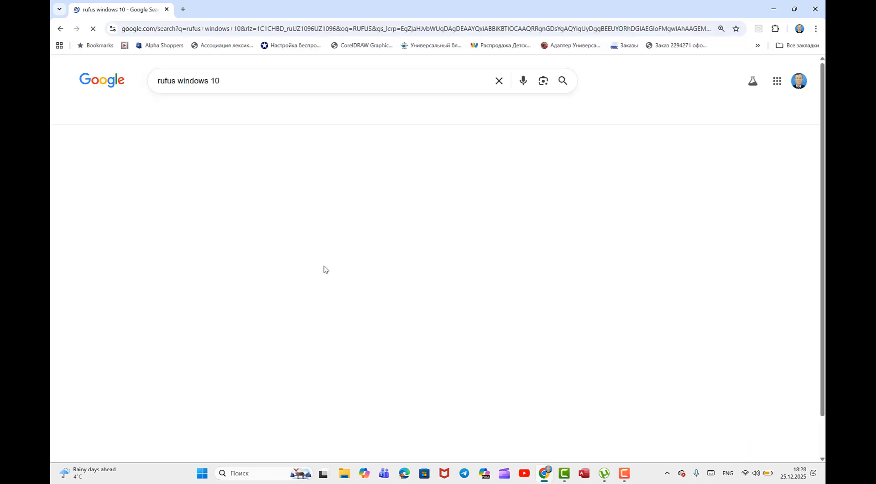
Change the Google query to "rufus windows 11" and run the search
{"action": "left_click", "coordinate": [234, 80]}
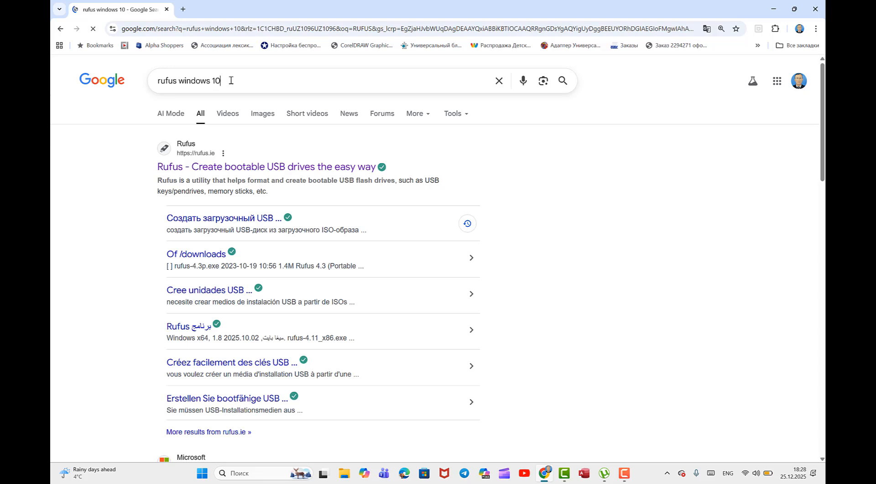
{"action": "key", "text": "BackSpace"}
{"action": "type", "text": "1"}
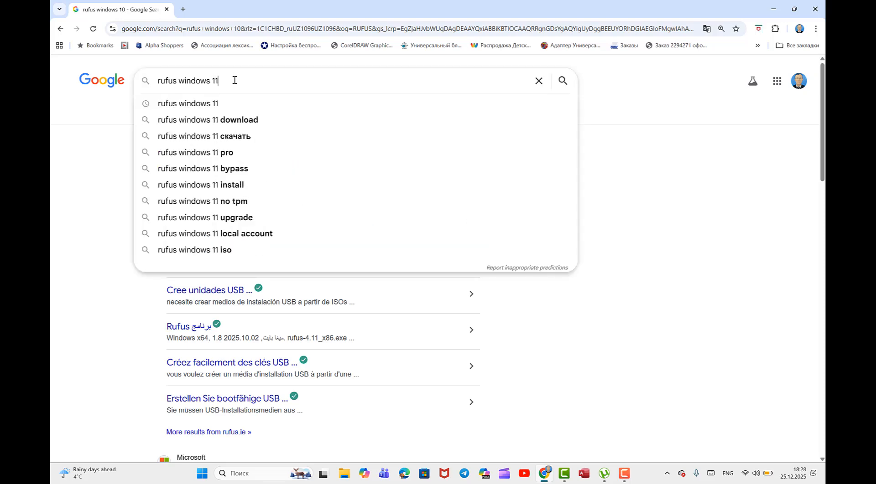
{"action": "key", "text": "Return"}
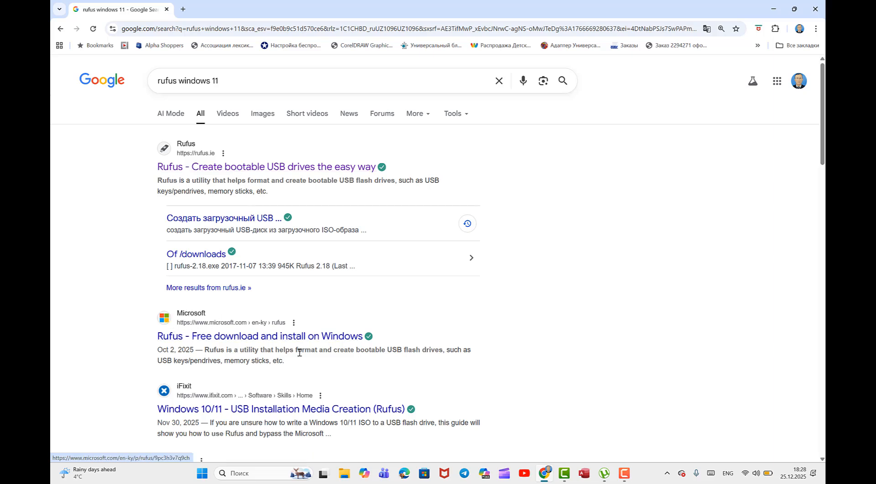
Open the official rufus.ie site from the results and save rufus-4.11.exe to the Загрузки folder
{"action": "left_click", "coordinate": [224, 169]}
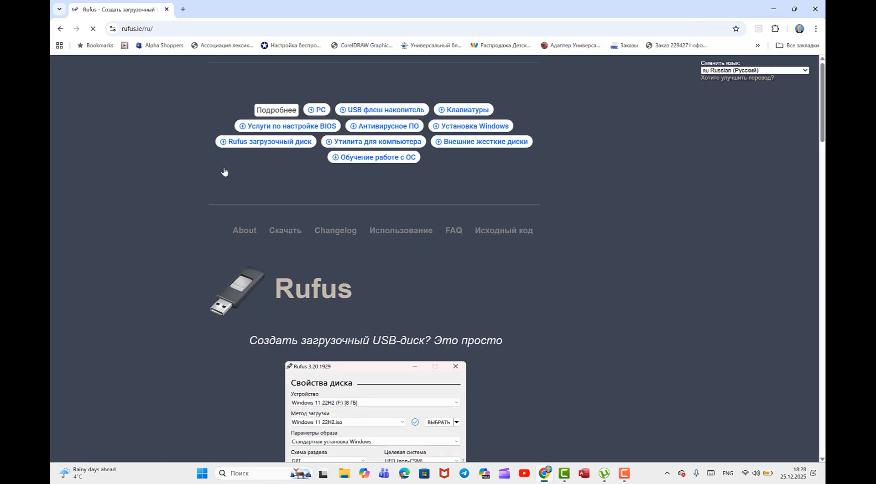
{"action": "scroll", "coordinate": [208, 196], "scroll_direction": "down", "scroll_amount": 15}
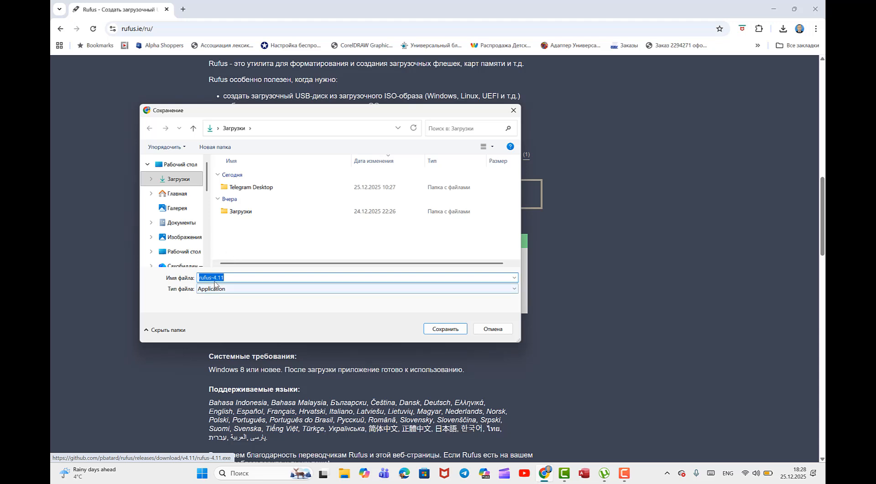
{"action": "left_click", "coordinate": [443, 330]}
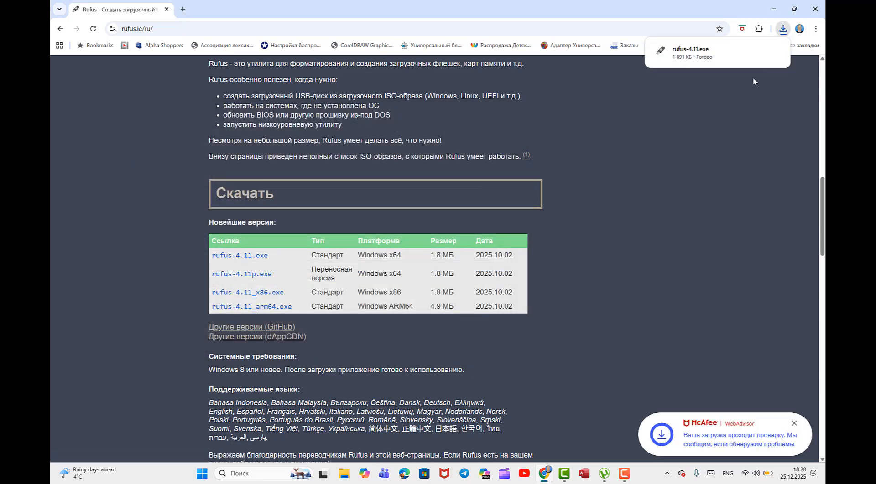
Show the downloaded rufus-4.11 file in its folder, run it as administrator and allow it to make changes
{"action": "mouse_move", "coordinate": [756, 58]}
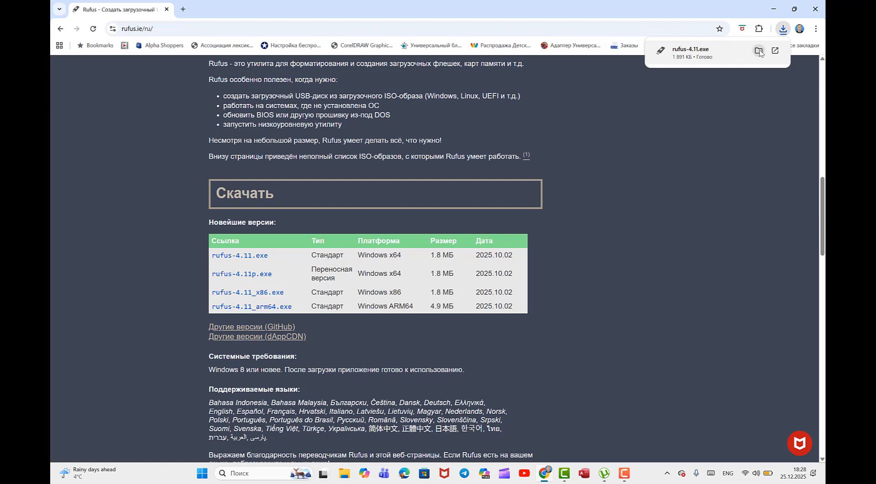
{"action": "left_click", "coordinate": [759, 51]}
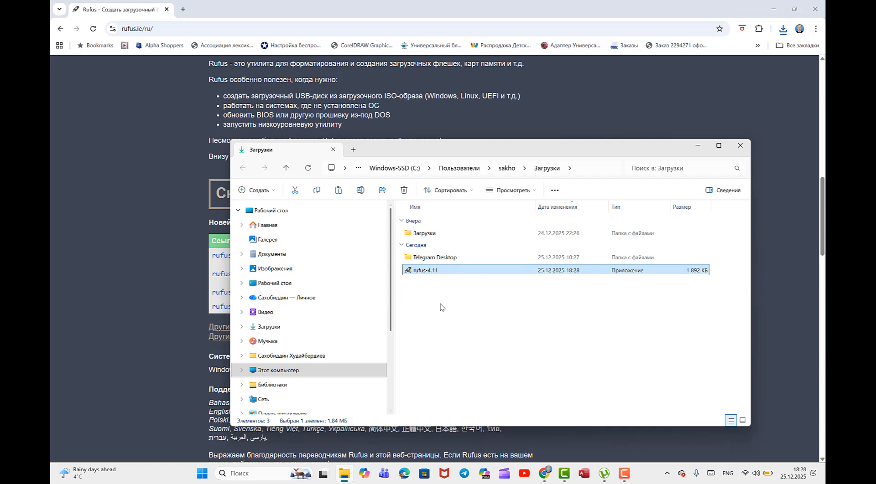
{"action": "right_click", "coordinate": [454, 273]}
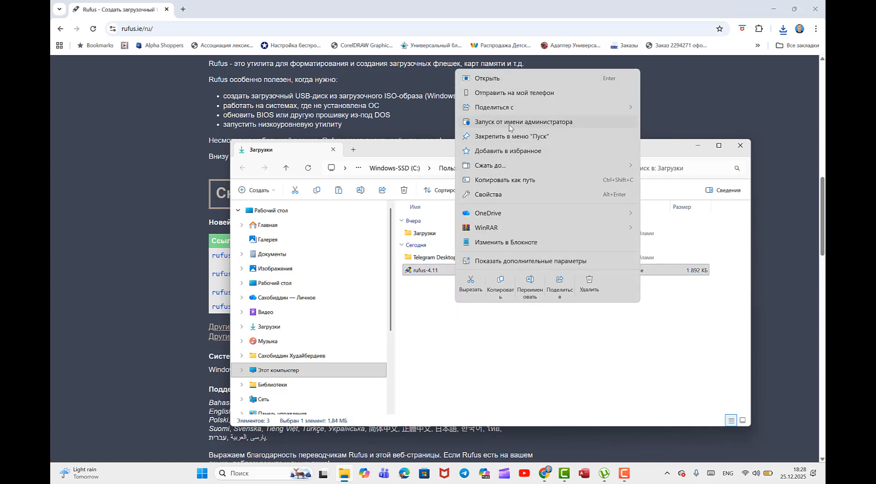
{"action": "left_click", "coordinate": [557, 122]}
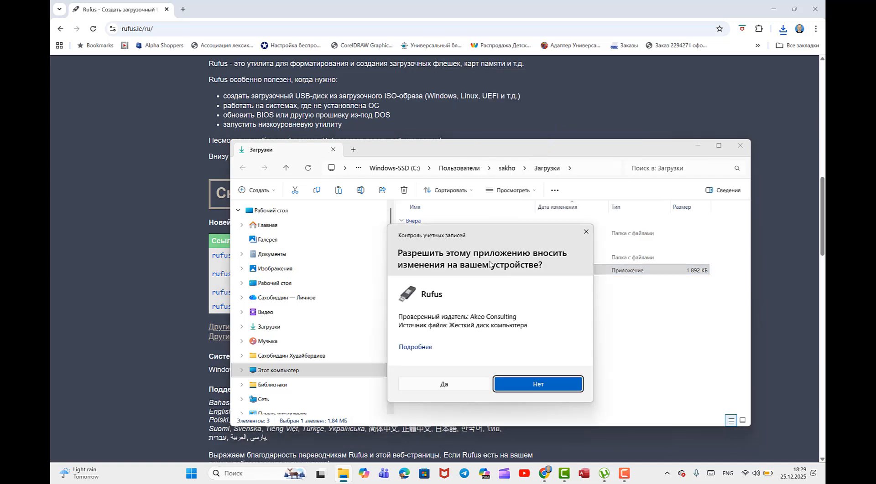
{"action": "left_click", "coordinate": [431, 386]}
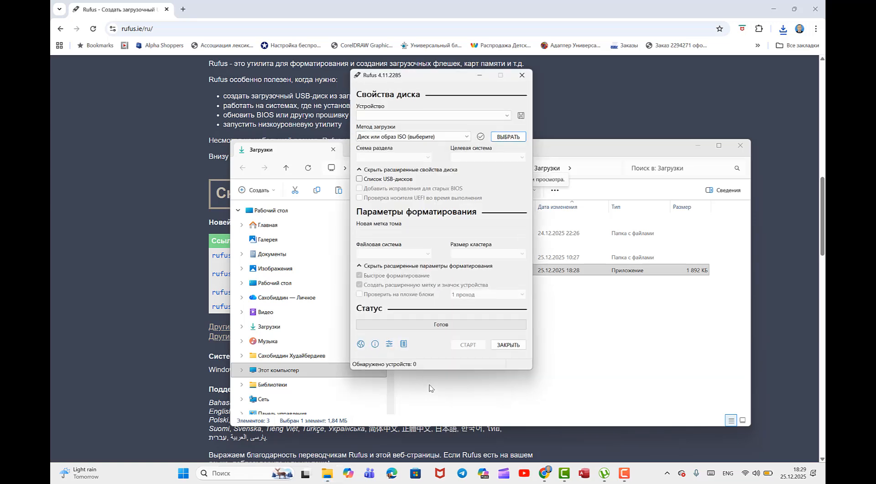
Close the browser and the file explorer windows so that only Rufus stays open
{"action": "left_click", "coordinate": [740, 145]}
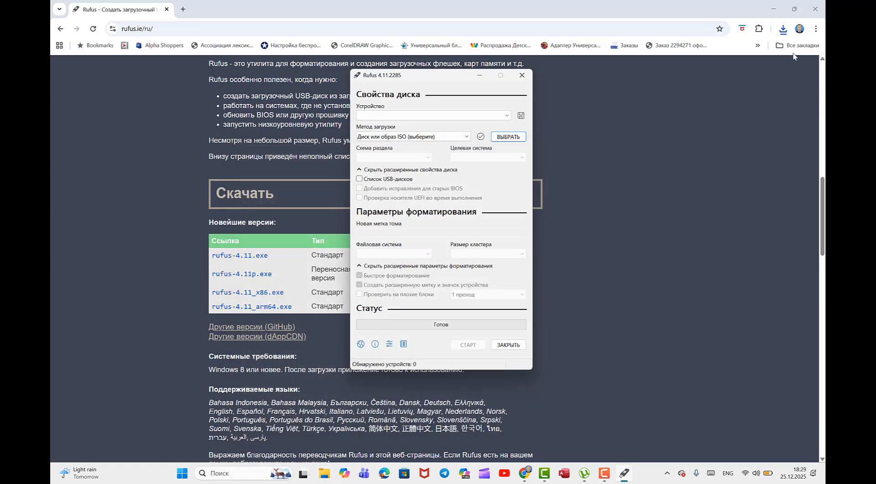
{"action": "left_click", "coordinate": [815, 9]}
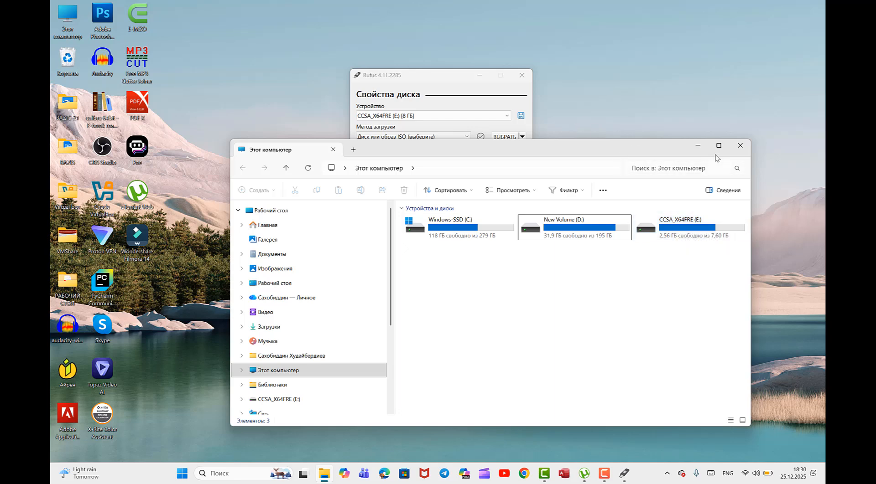
{"action": "left_click", "coordinate": [739, 146]}
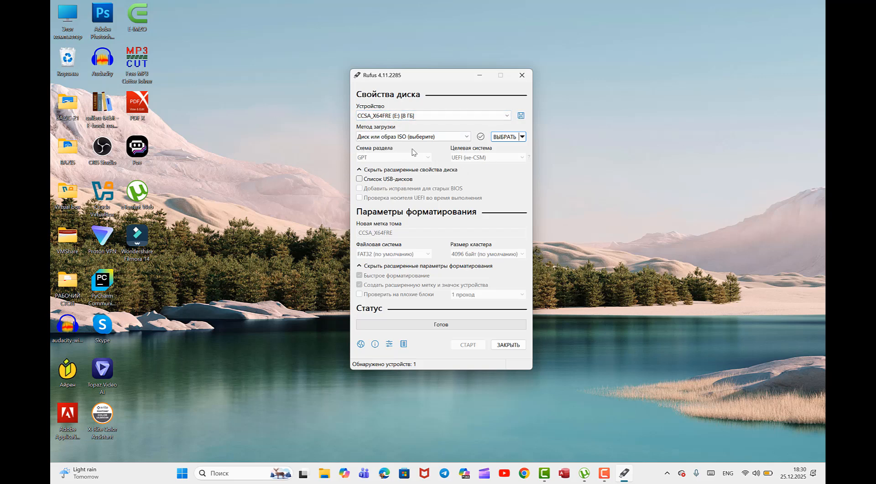
Switch the Rufus boot image source to СКАЧАТЬ, start the ISO download dialog and choose Windows 10 as the version
{"action": "left_click", "coordinate": [523, 138]}
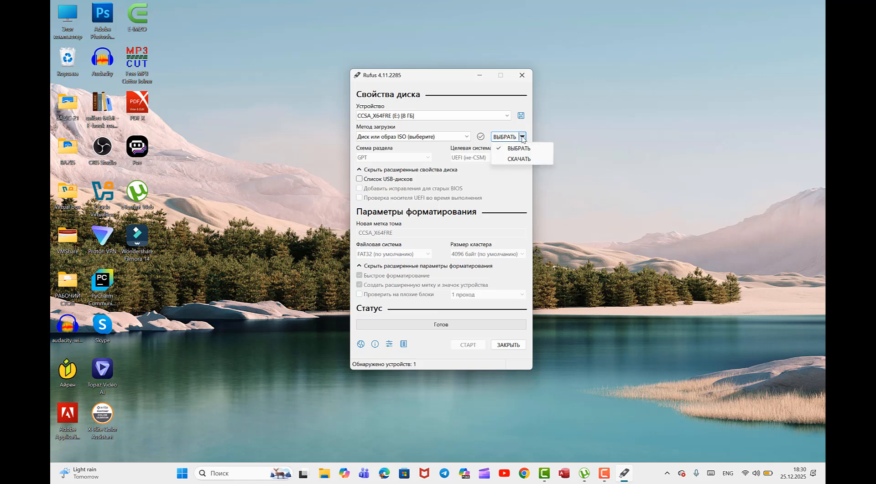
{"action": "left_click", "coordinate": [514, 160]}
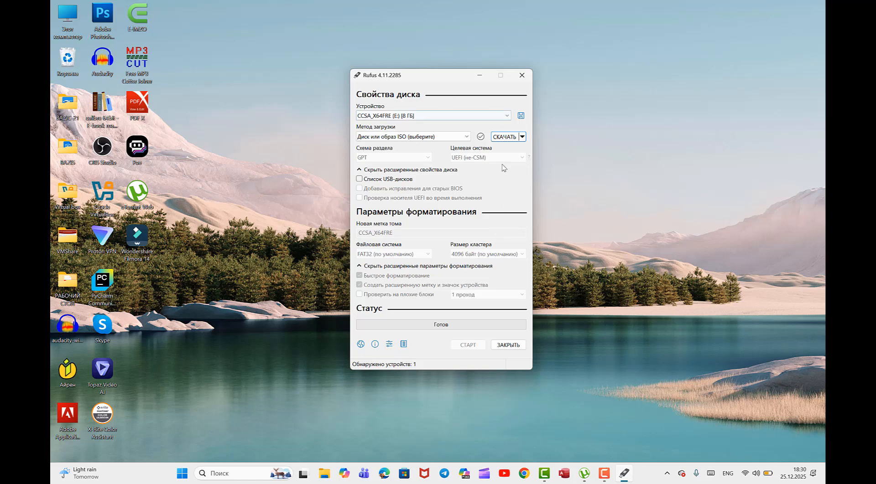
{"action": "left_click", "coordinate": [501, 139]}
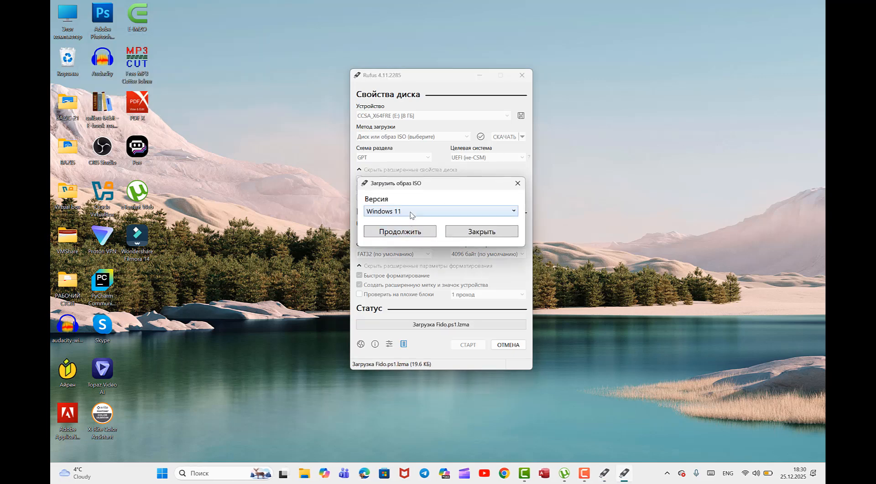
{"action": "left_click", "coordinate": [412, 214]}
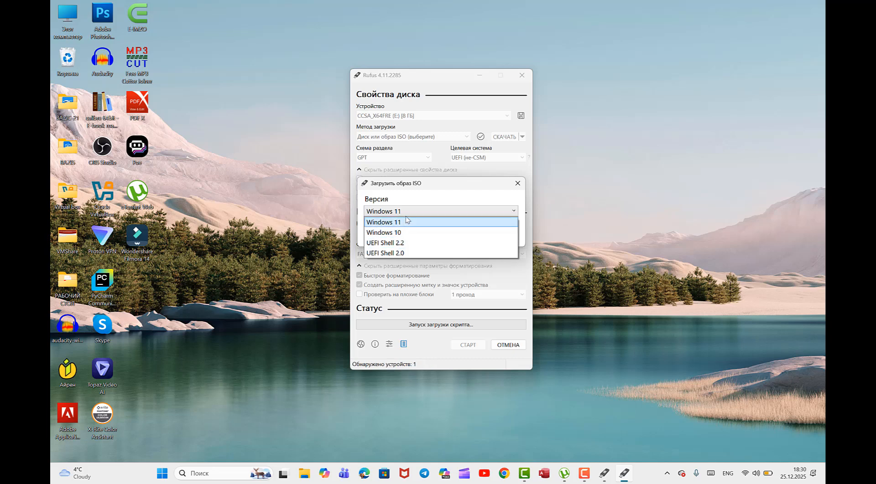
{"action": "left_click", "coordinate": [399, 233]}
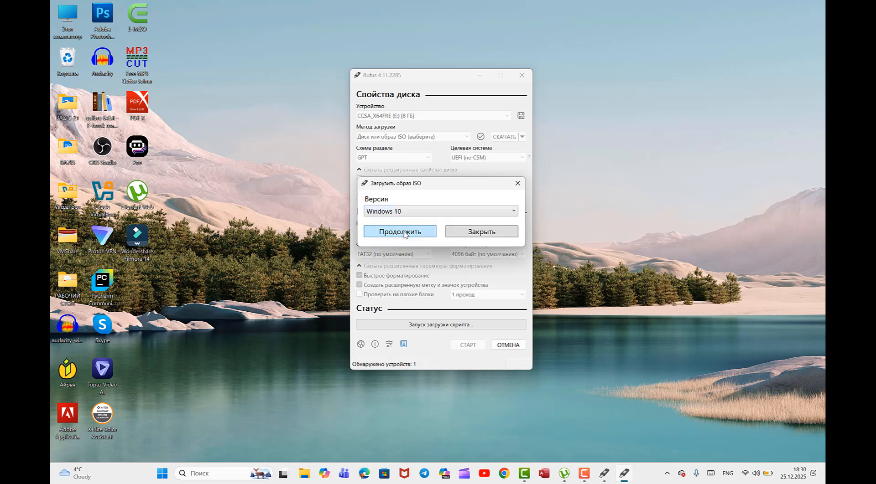
{"action": "left_click", "coordinate": [404, 234]}
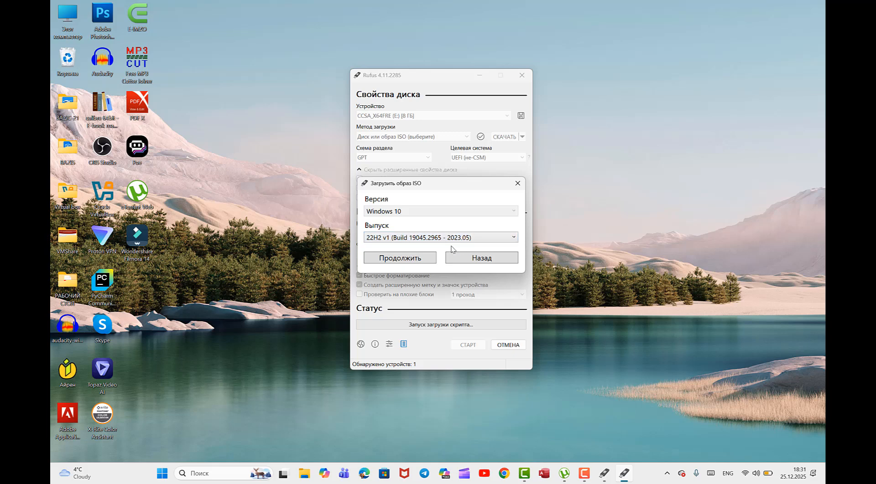
Accept release 22H2 v1 (Build 19045.2965 - 2023.05) and edition Windows 10 Home/Pro/Edu for the ISO
{"action": "left_click", "coordinate": [514, 237]}
{"action": "left_click", "coordinate": [474, 247]}
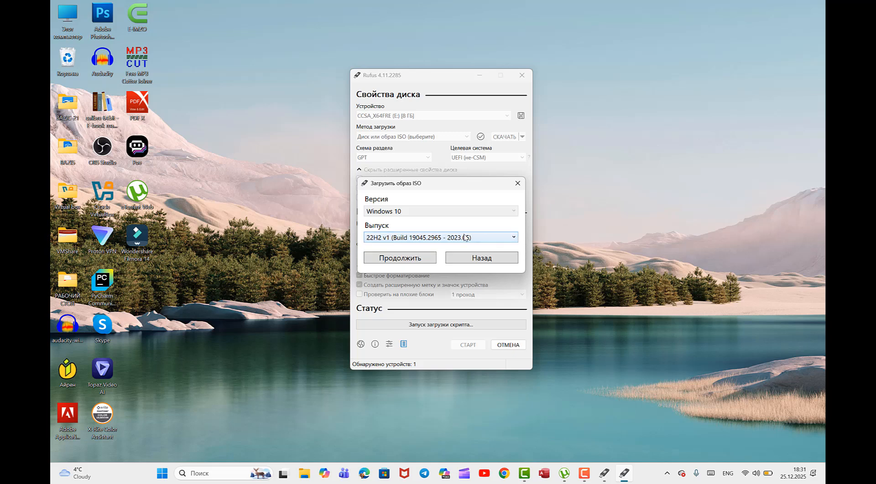
{"action": "left_click", "coordinate": [405, 259]}
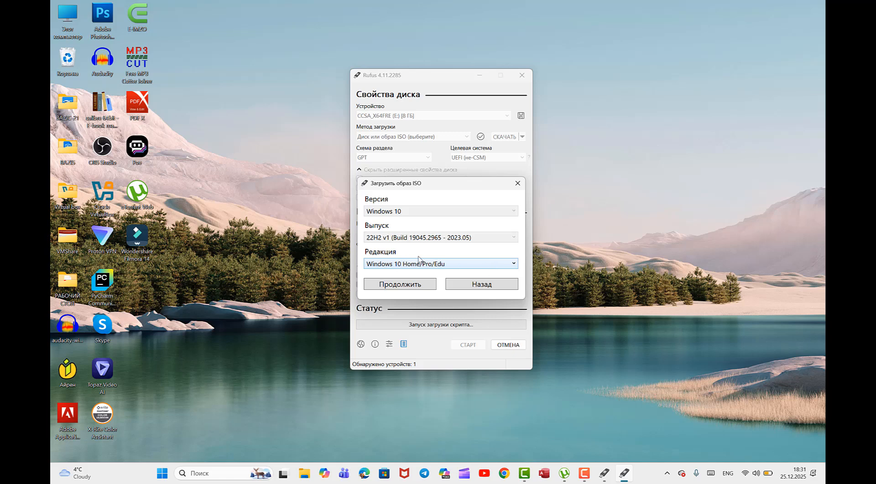
{"action": "left_click", "coordinate": [402, 284]}
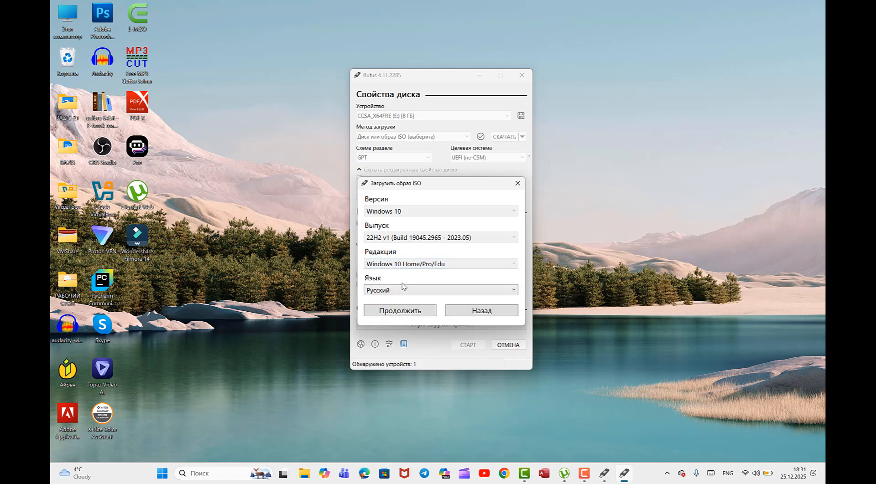
Look through the available ISO languages, keep Русский and continue
{"action": "left_click", "coordinate": [390, 292]}
{"action": "left_click", "coordinate": [387, 292]}
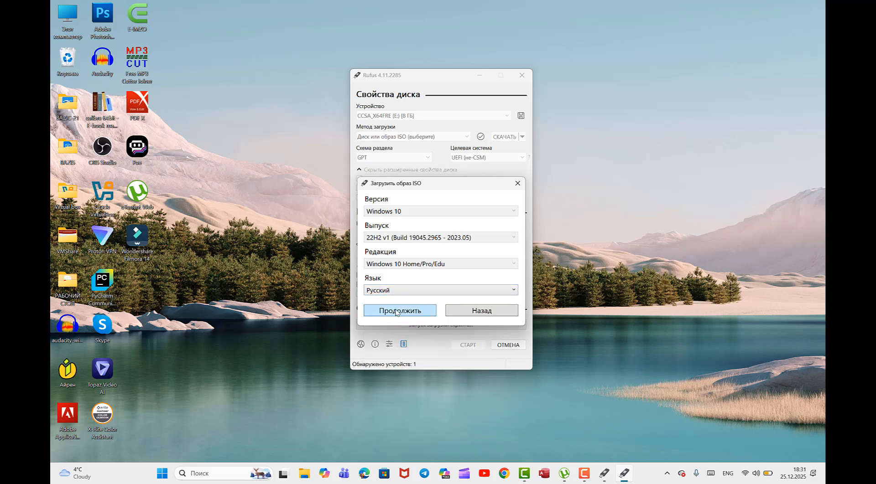
{"action": "left_click", "coordinate": [407, 292]}
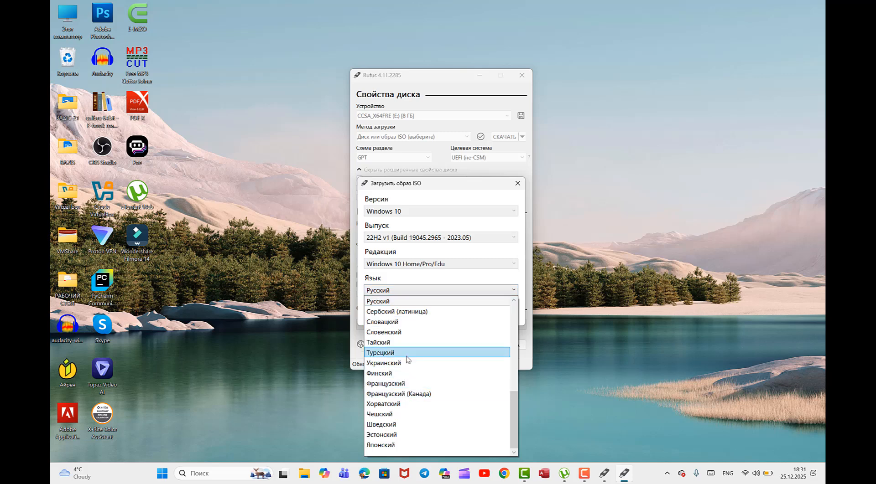
{"action": "scroll", "coordinate": [408, 357], "scroll_direction": "up", "scroll_amount": 5}
{"action": "scroll", "coordinate": [408, 356], "scroll_direction": "up", "scroll_amount": 3}
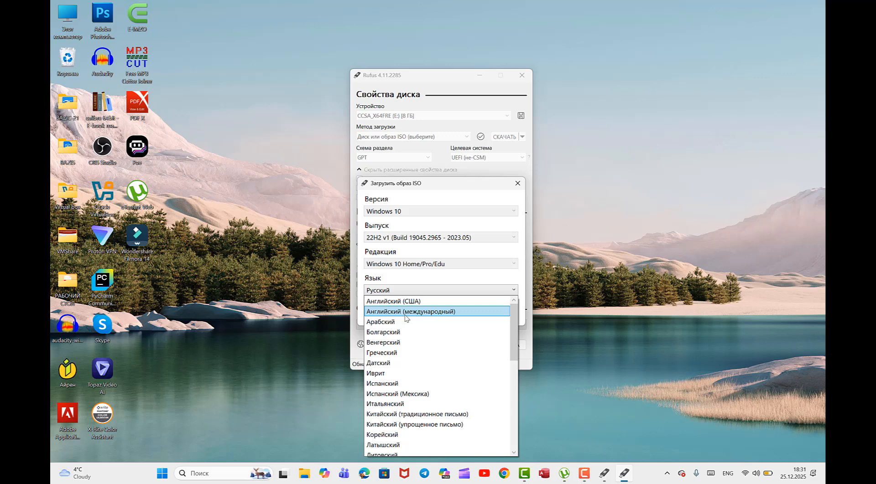
{"action": "left_click", "coordinate": [404, 292]}
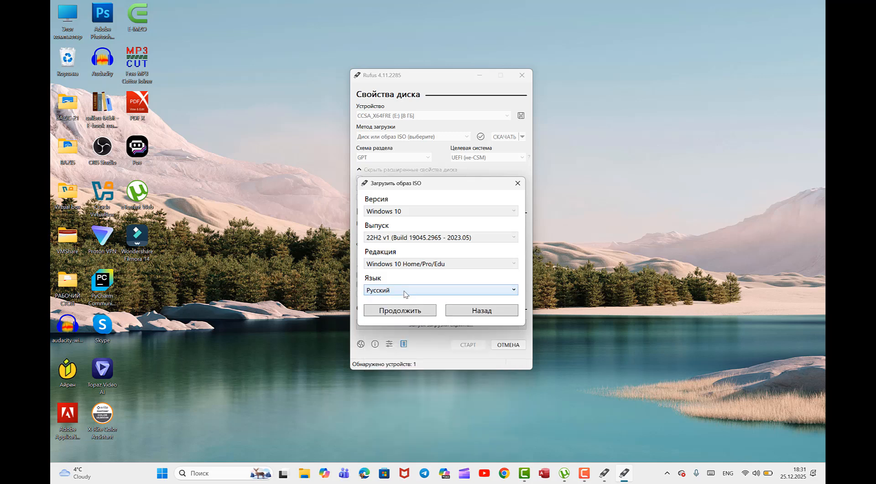
{"action": "left_click", "coordinate": [400, 312]}
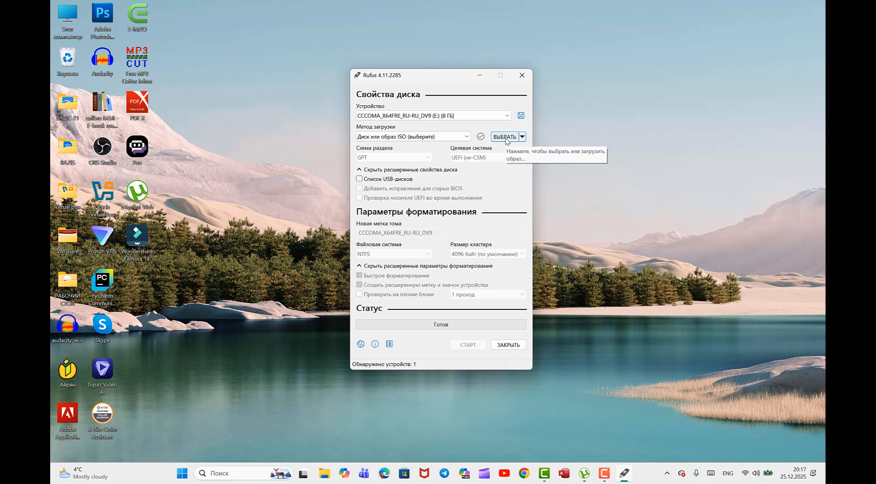
Load the disk image Win10_22H2_Russian_x64v1 from the Загрузки folder as the Rufus boot image
{"action": "left_click", "coordinate": [504, 137]}
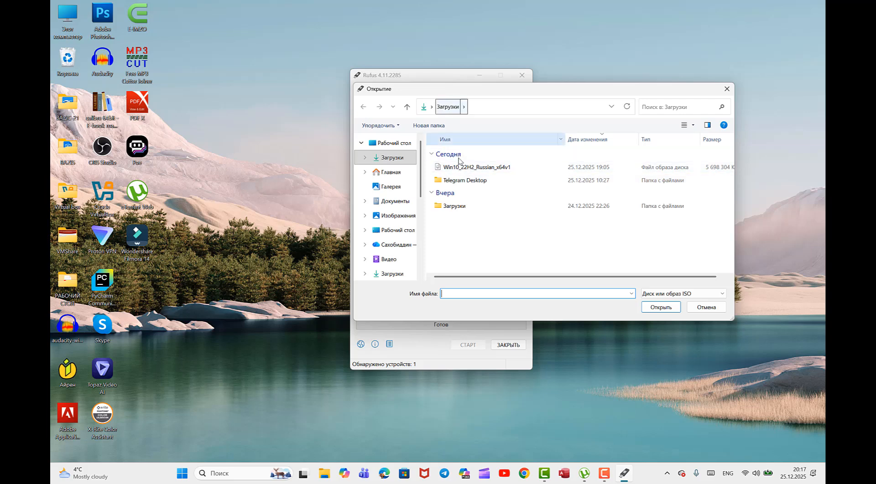
{"action": "left_click", "coordinate": [477, 168]}
{"action": "left_click", "coordinate": [666, 309]}
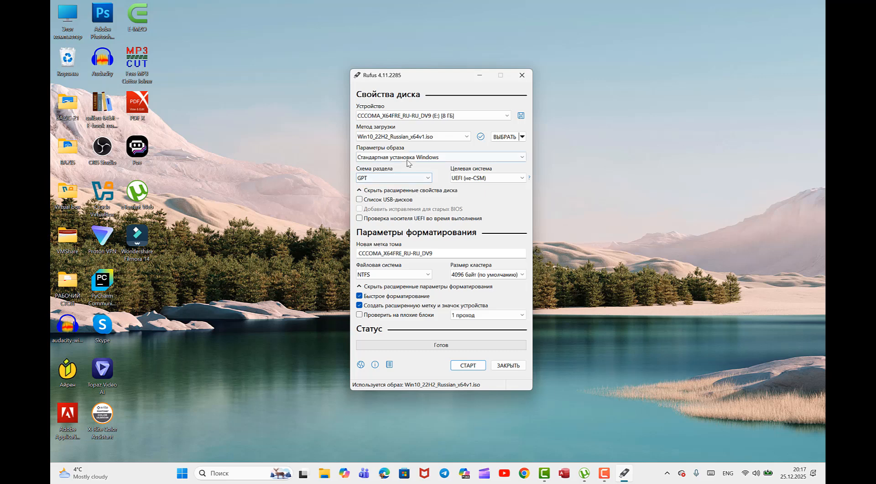
Switch the partition scheme to MBR and set it back to GPT
{"action": "left_click", "coordinate": [377, 179]}
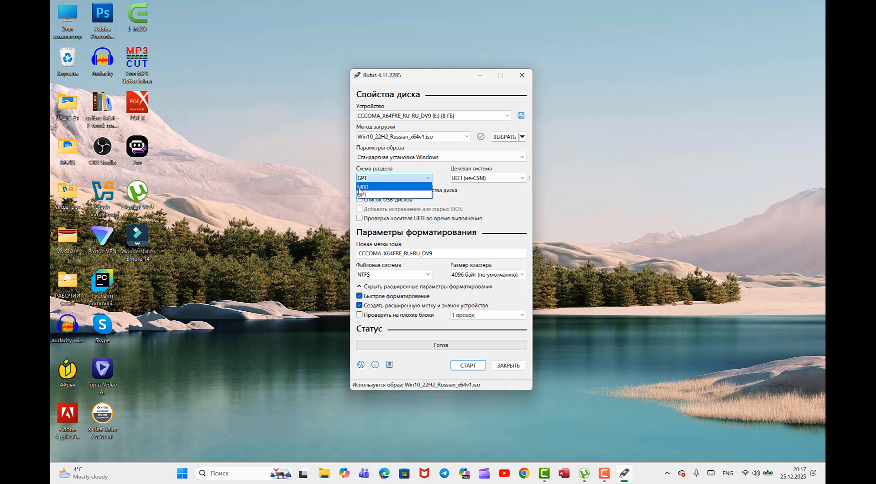
{"action": "left_click", "coordinate": [359, 188]}
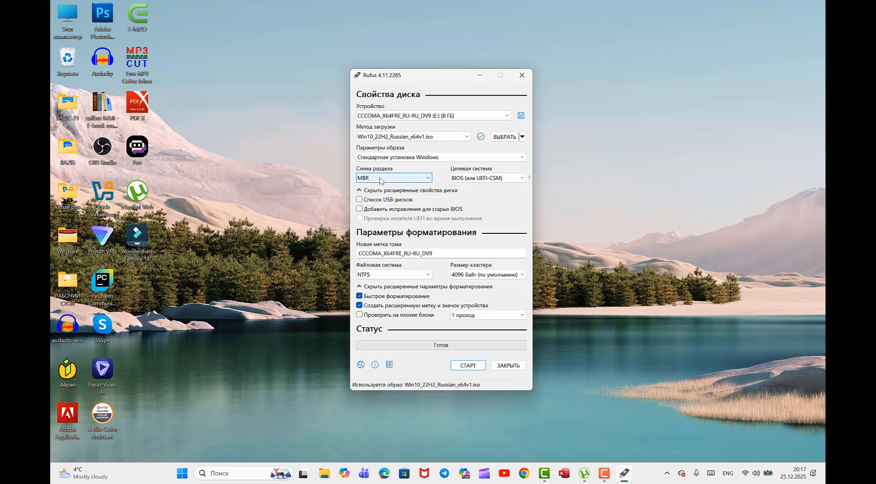
{"action": "left_click", "coordinate": [380, 179]}
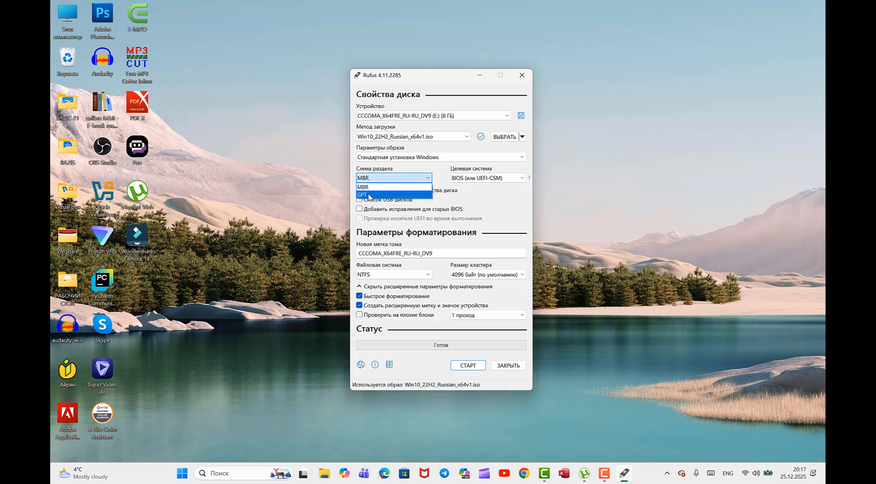
{"action": "left_click", "coordinate": [369, 195]}
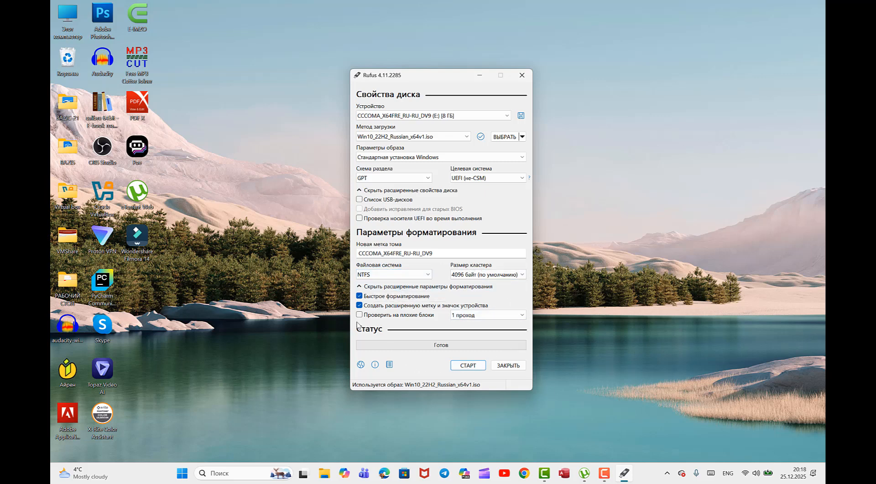
Start creating the USB drive, accept the revoked UEFI bootloader warning, and customize the Windows setup with a local account named Admin
{"action": "left_click", "coordinate": [468, 366]}
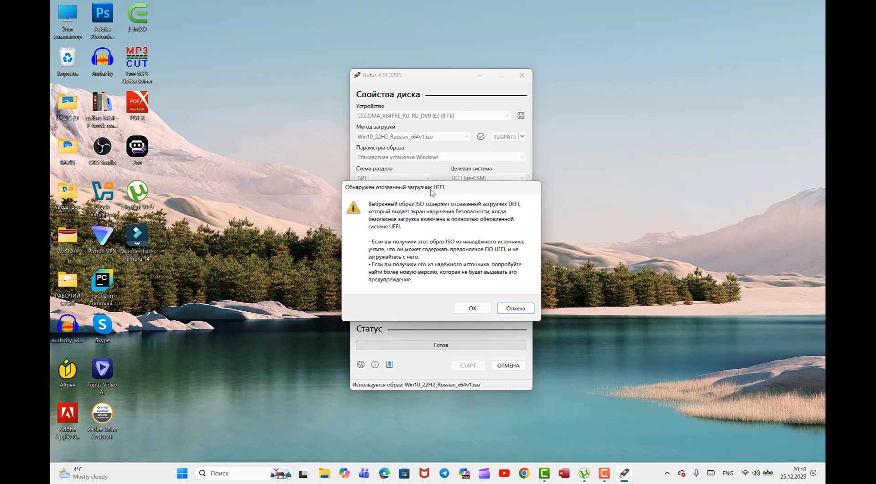
{"action": "left_click", "coordinate": [472, 309]}
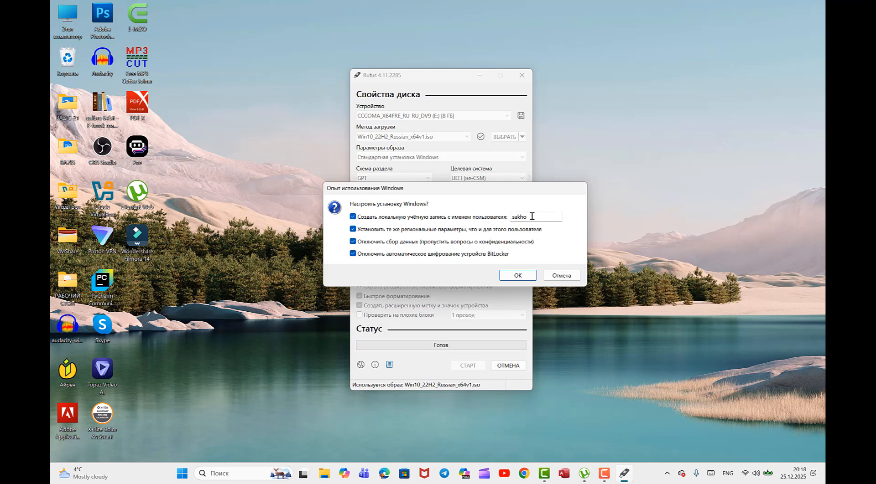
{"action": "left_click_drag", "start_coordinate": [532, 216], "coordinate": [511, 219]}
{"action": "type", "text": "Ad"}
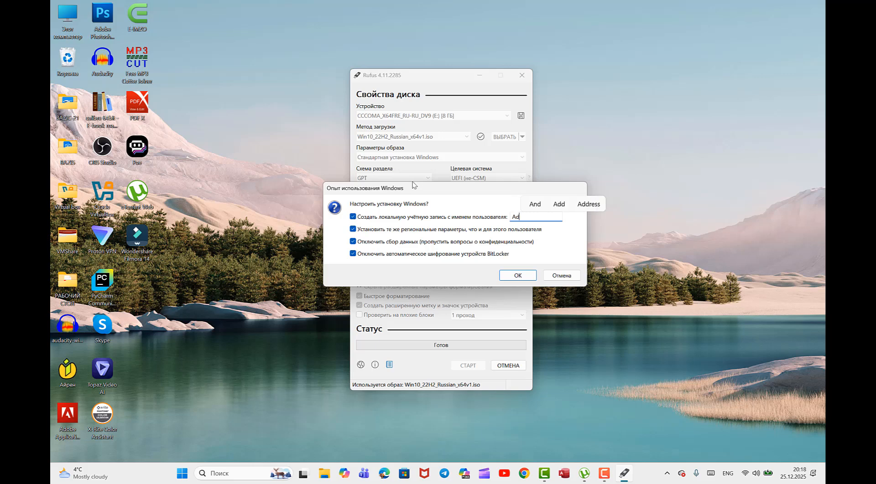
{"action": "type", "text": "min"}
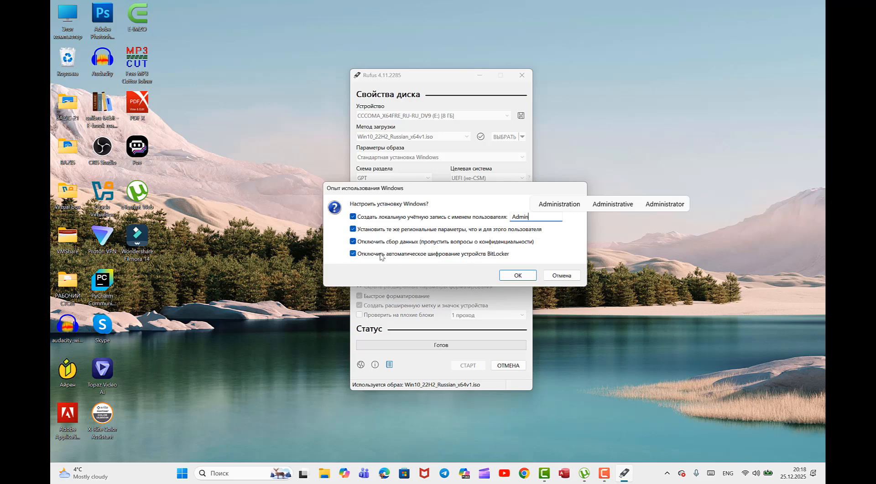
{"action": "left_click", "coordinate": [518, 276]}
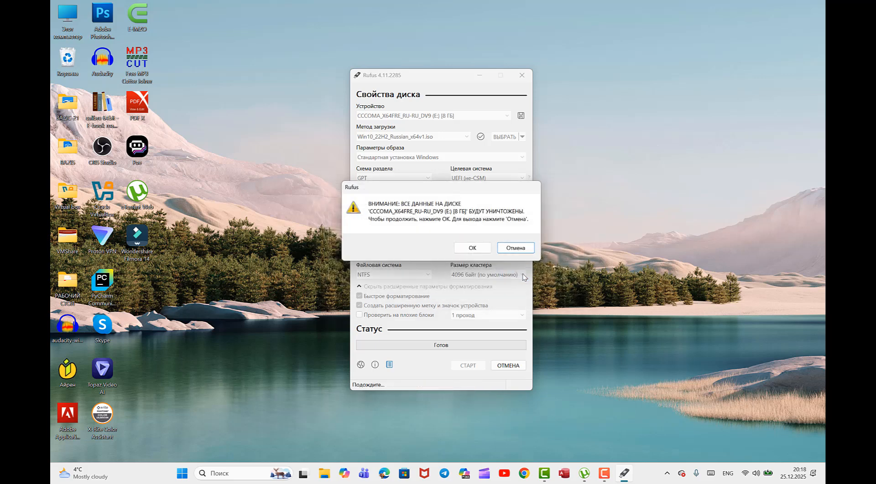
Confirm erasing all data on the USB drive and close Rufus once the write is finished
{"action": "left_click", "coordinate": [476, 249]}
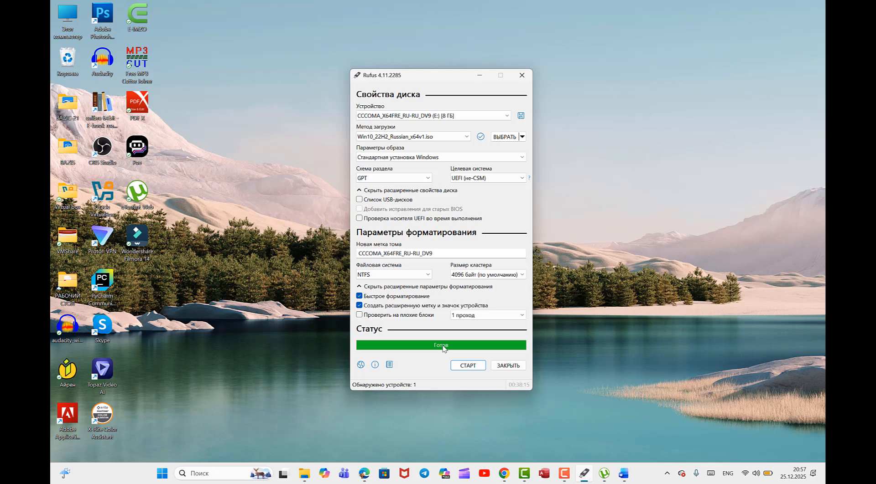
{"action": "left_click", "coordinate": [508, 365]}
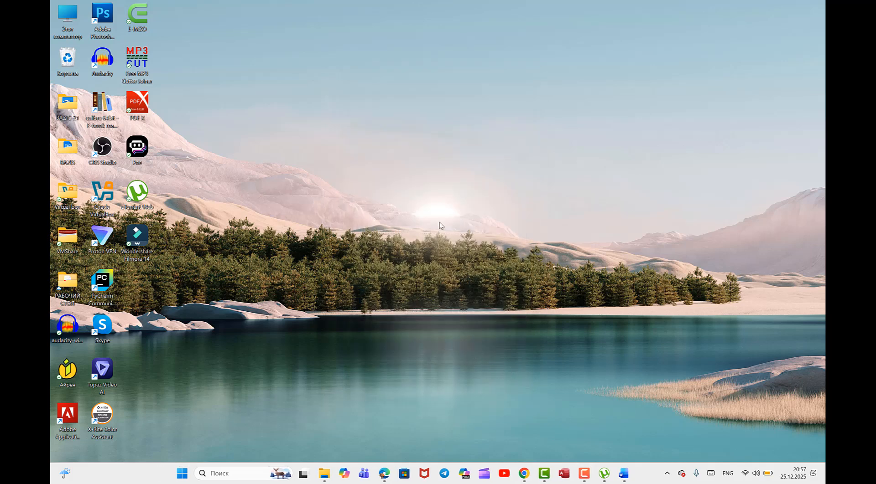
Examine the files on USB drive E: through Этот компьютер and close the file explorer window
{"action": "double_click", "coordinate": [68, 20]}
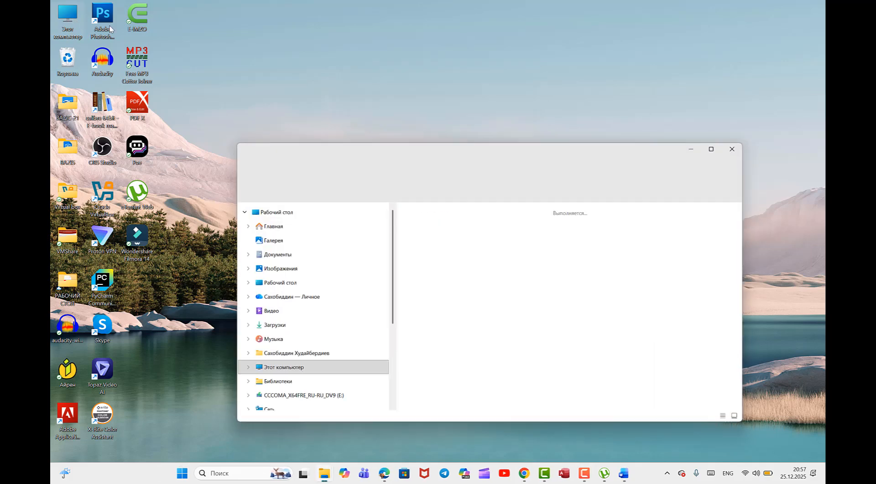
{"action": "double_click", "coordinate": [677, 228]}
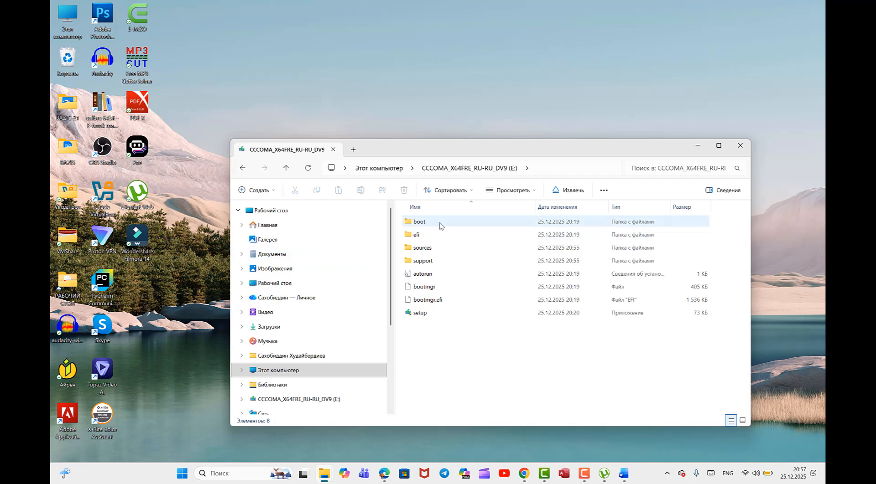
{"action": "left_click", "coordinate": [740, 146]}
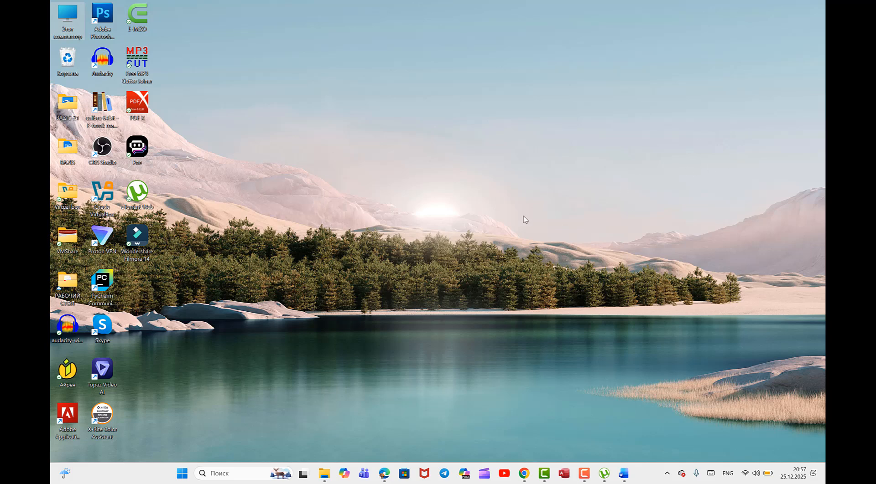